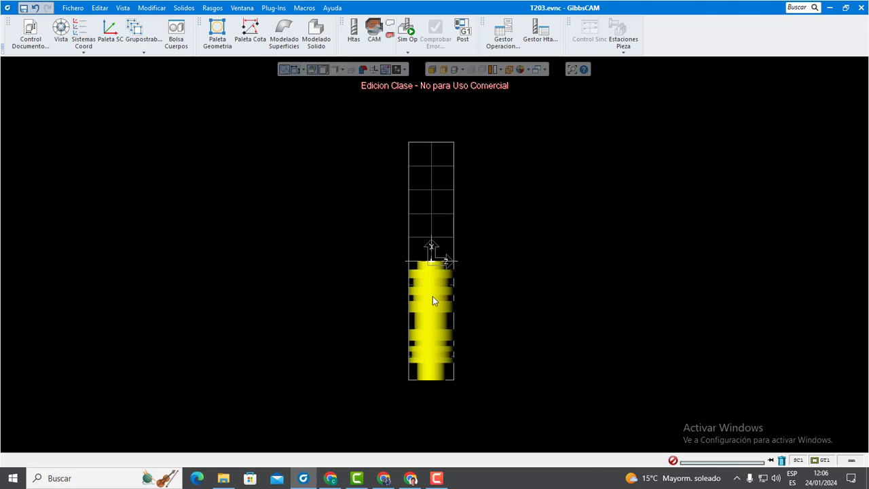
Step: Rotate the shaft solid 90° clockwise in 2D around Z 0, Xd 0
key(Delete)
key(ctrl+z)
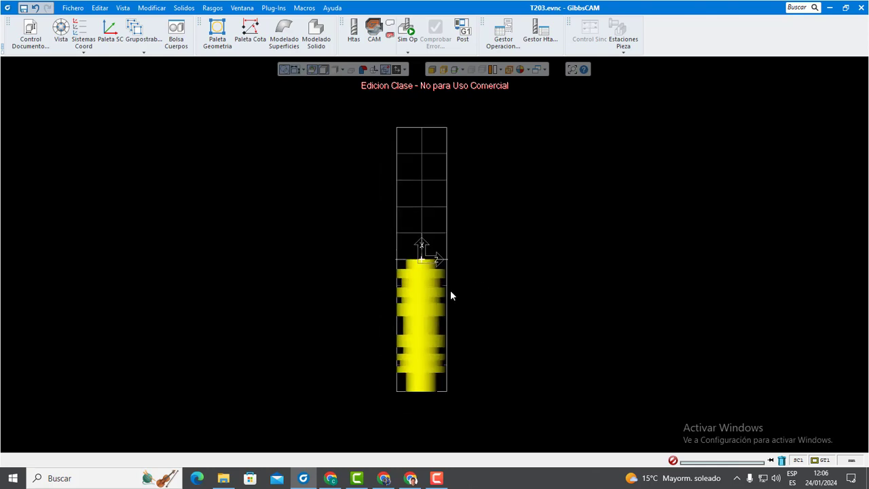
click(144, 8)
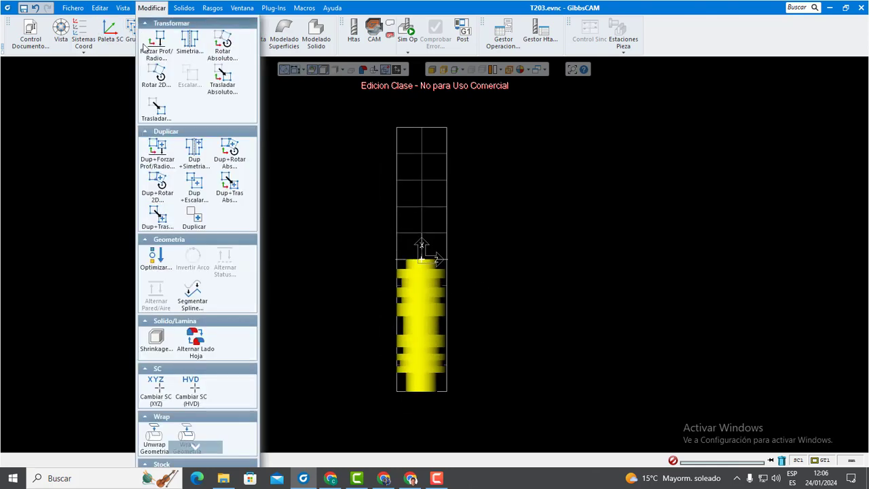
click(151, 83)
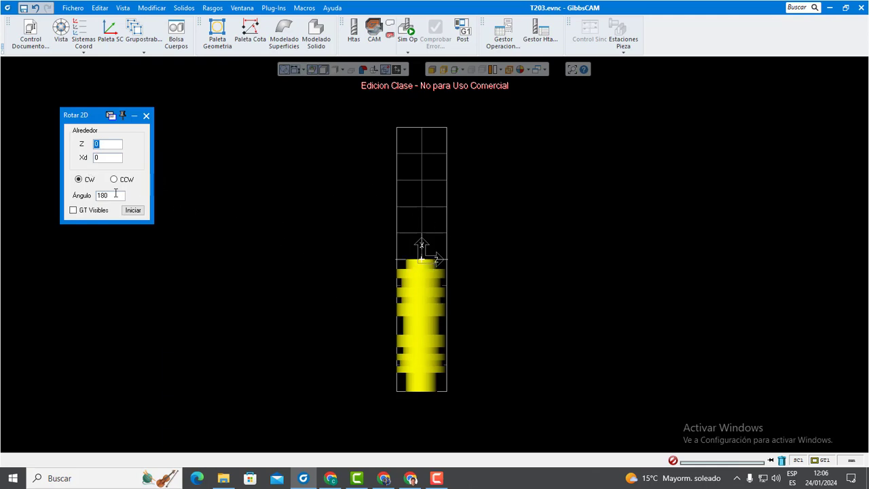
drag(117, 195, 80, 197)
text(90)
click(114, 179)
click(78, 179)
click(131, 210)
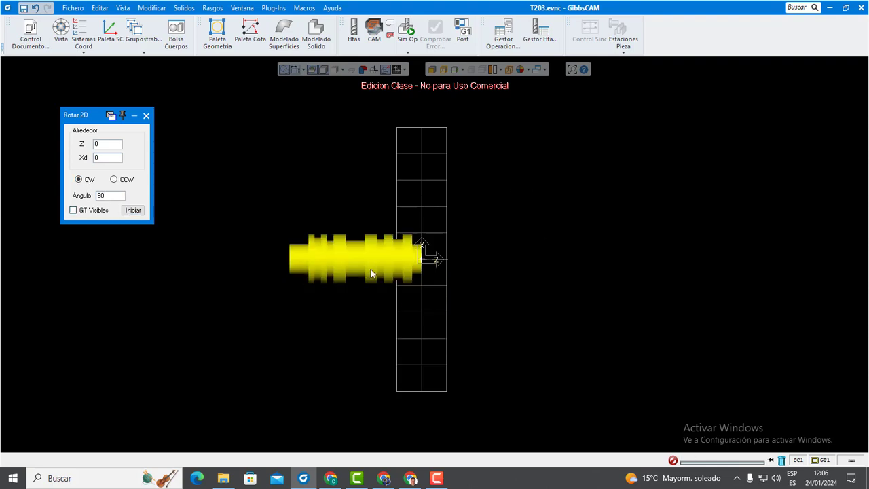
click(145, 116)
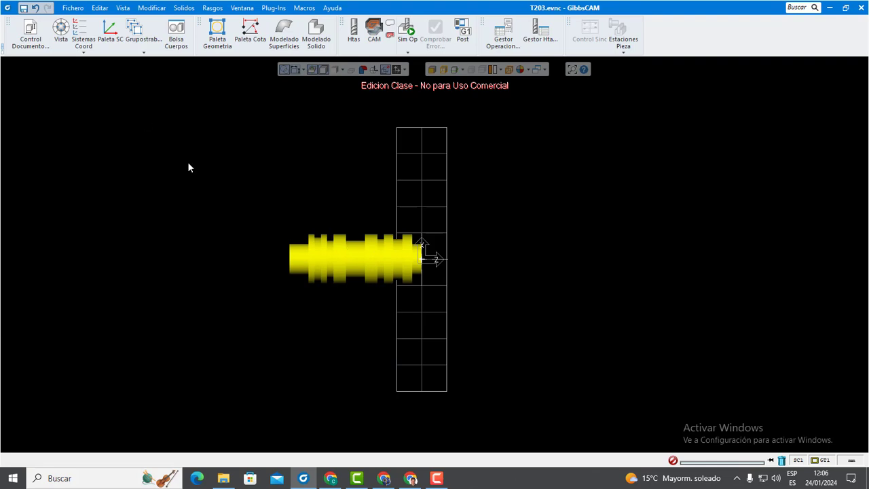
click(123, 8)
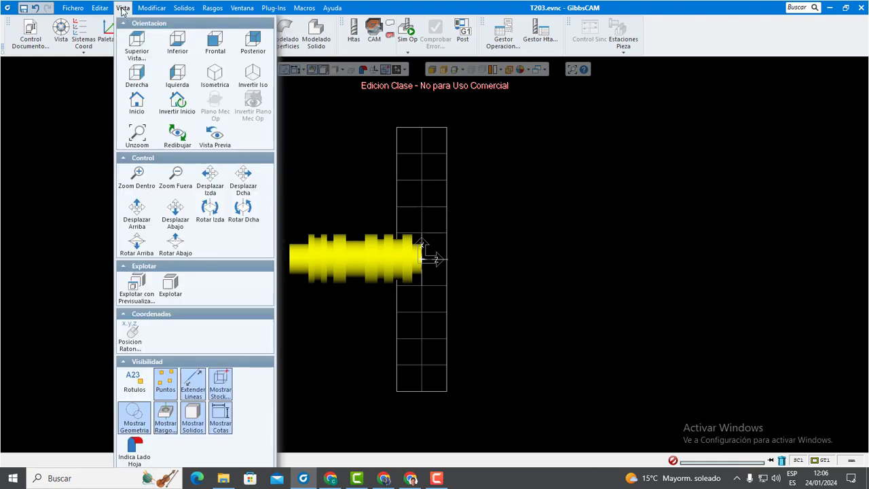
click(151, 8)
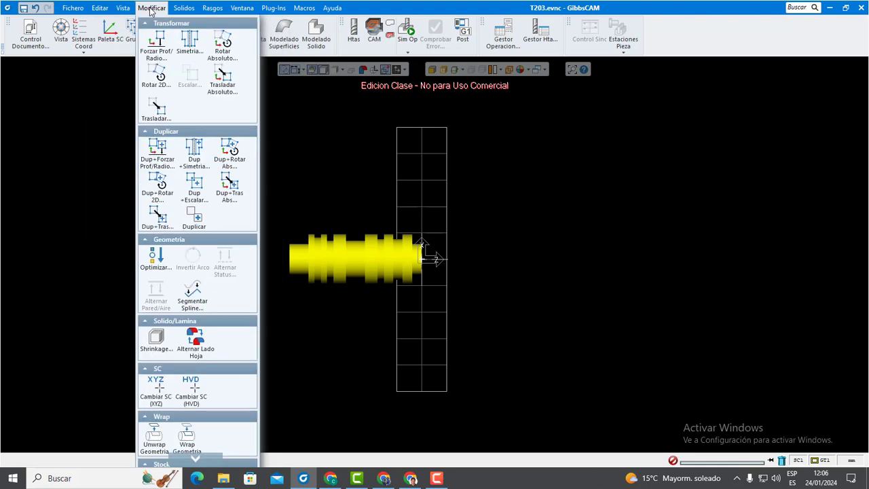
click(122, 9)
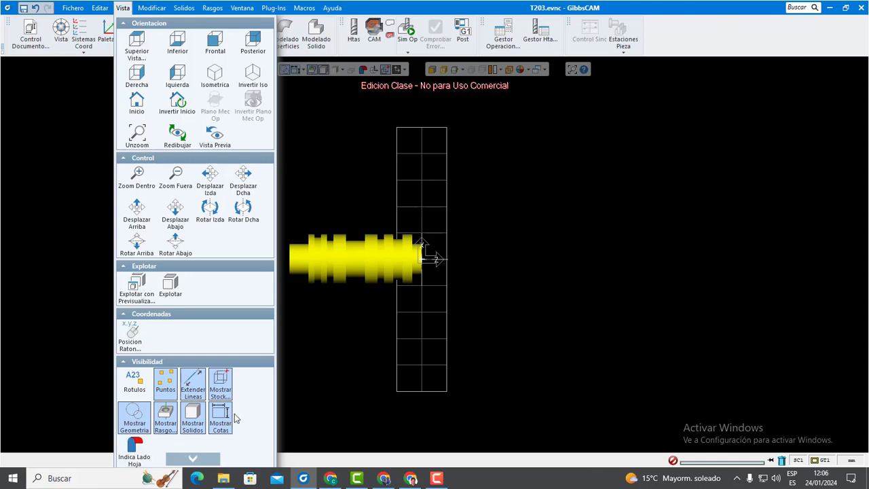
click(200, 459)
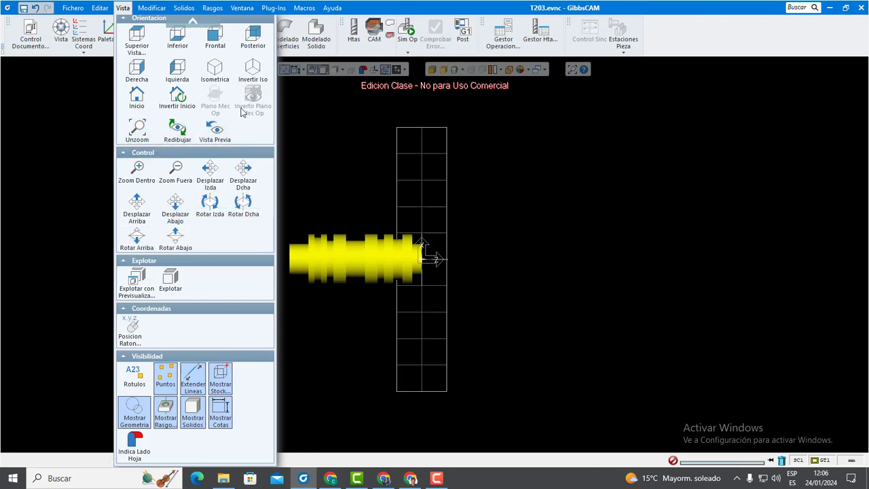
scroll(250, 97, up, 1)
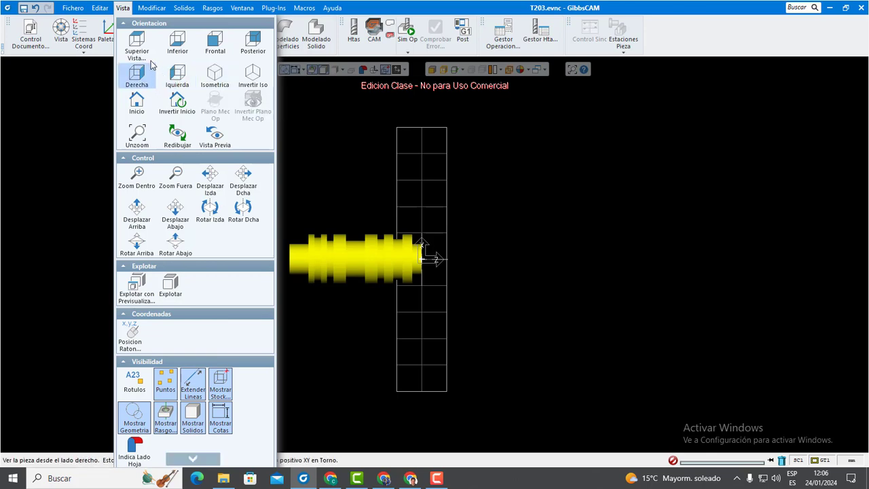
click(100, 8)
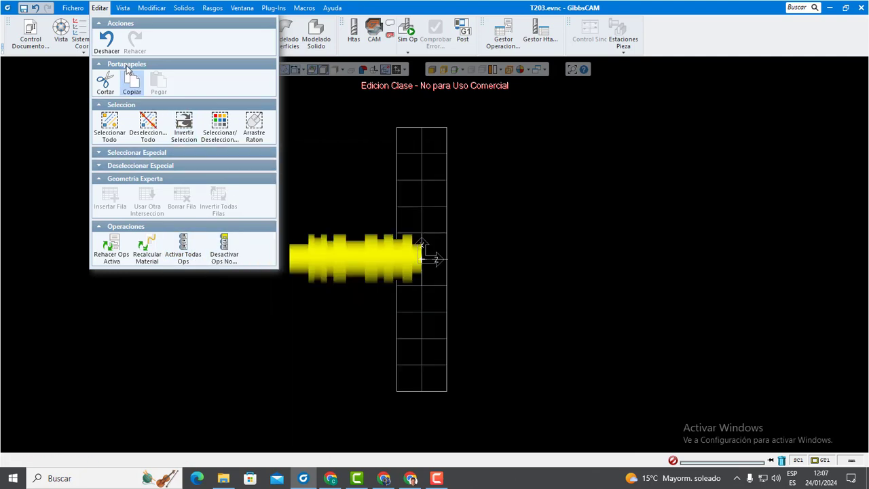
Step: Fit the stock to the rotated shaft with Shrink Wrap Visible
mouse_move(151, 9)
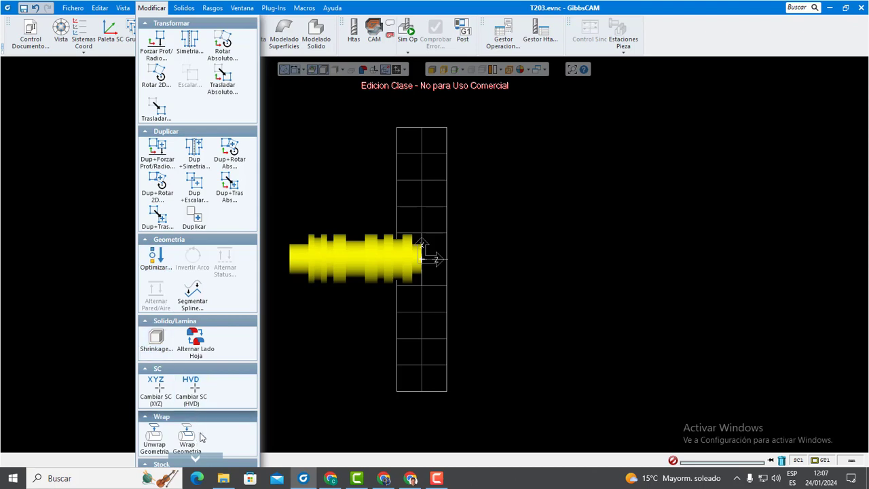
mouse_move(197, 459)
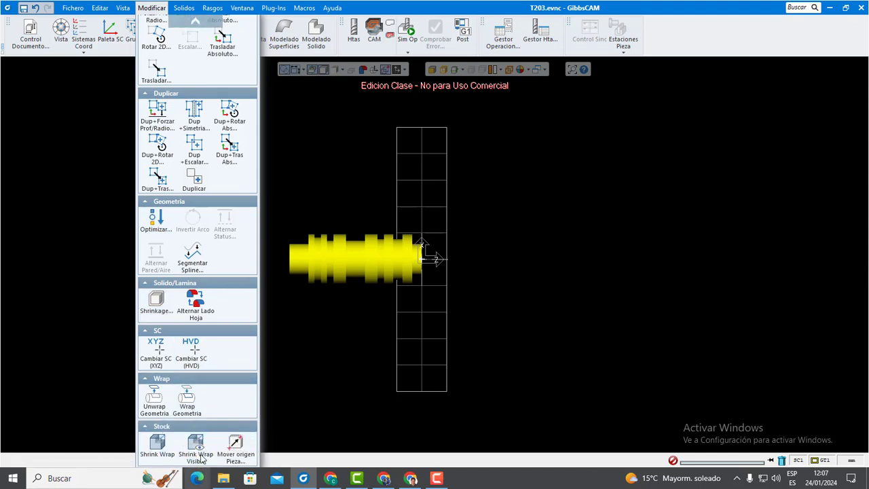
click(198, 448)
scroll(298, 342, down, 4)
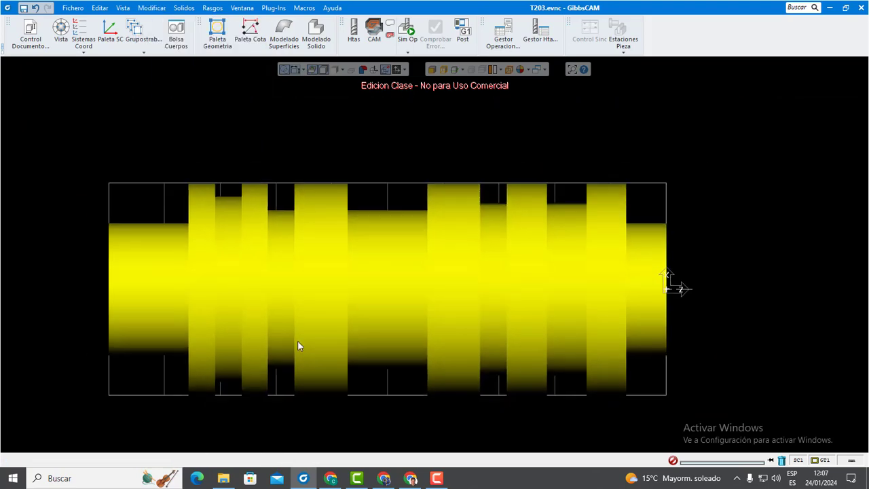
click(162, 9)
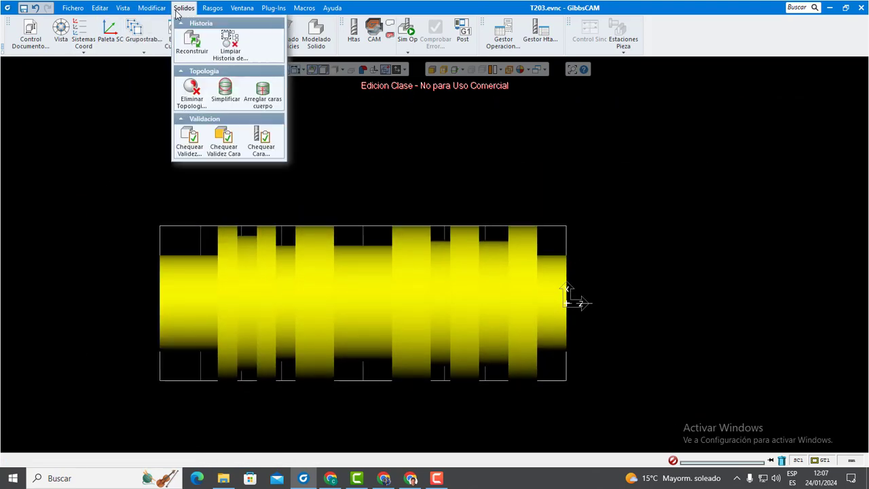
scroll(190, 458, down, 2)
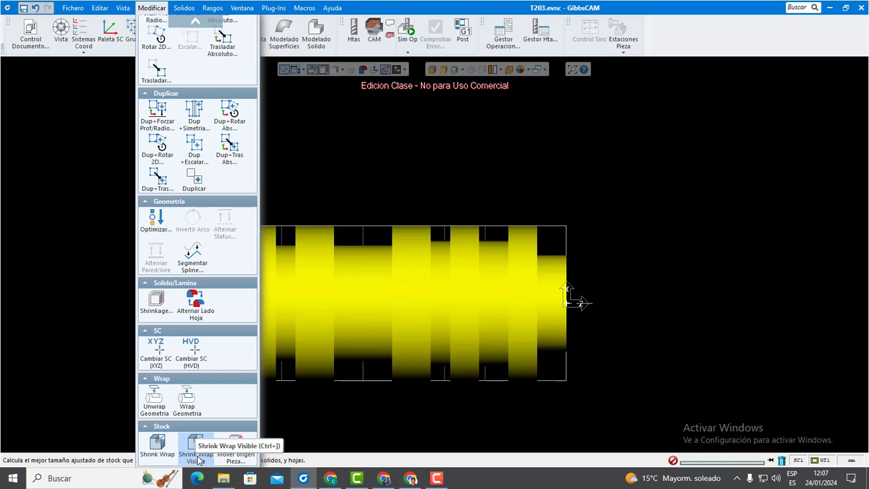
click(199, 459)
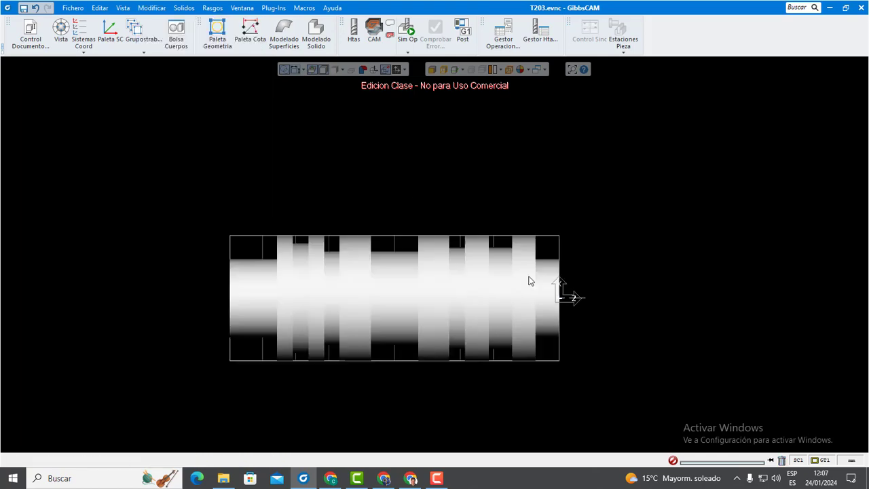
Step: Orient the shaft to the top view and enable the profiler in Plano Seccion mode
scroll(523, 284, up, 1)
middle_drag(625, 219, 500, 374)
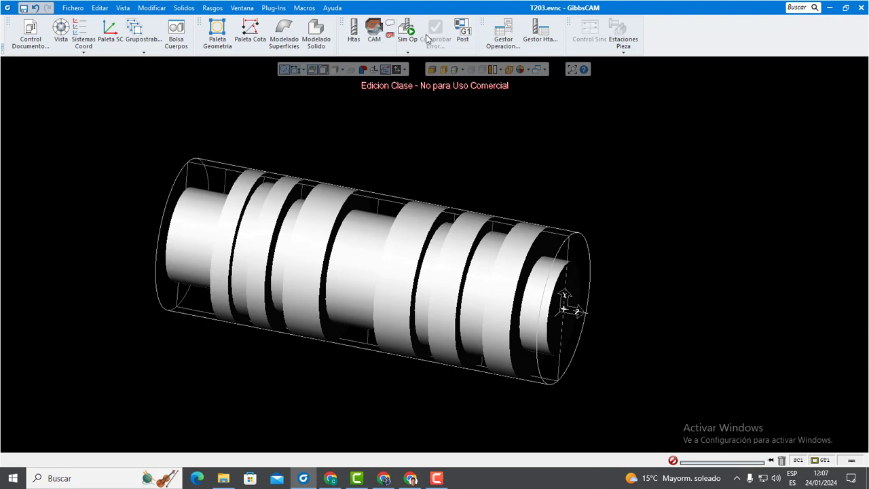
click(60, 30)
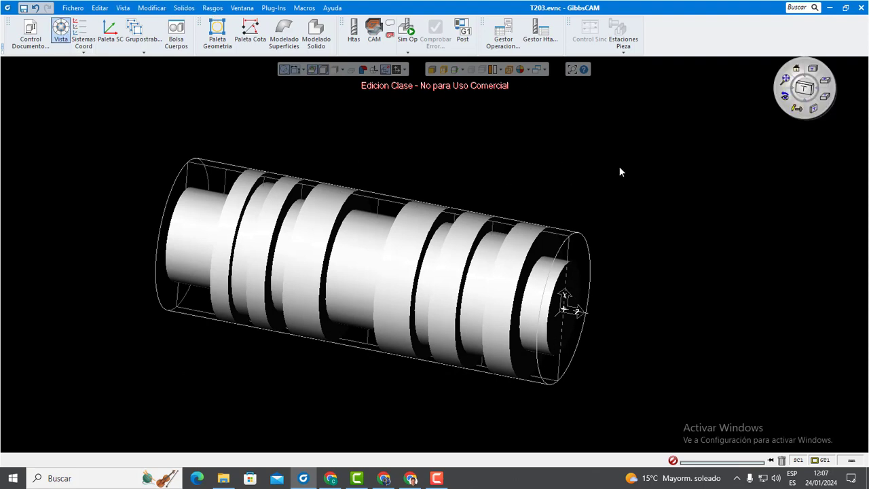
click(813, 68)
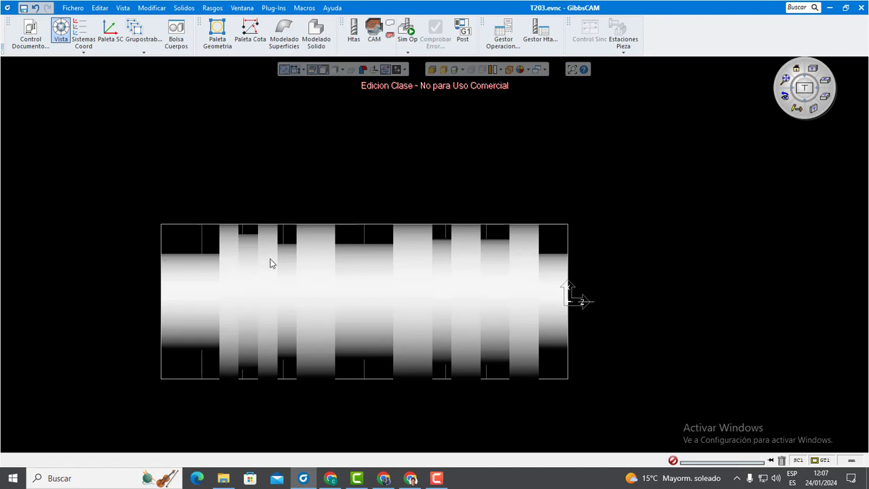
click(462, 71)
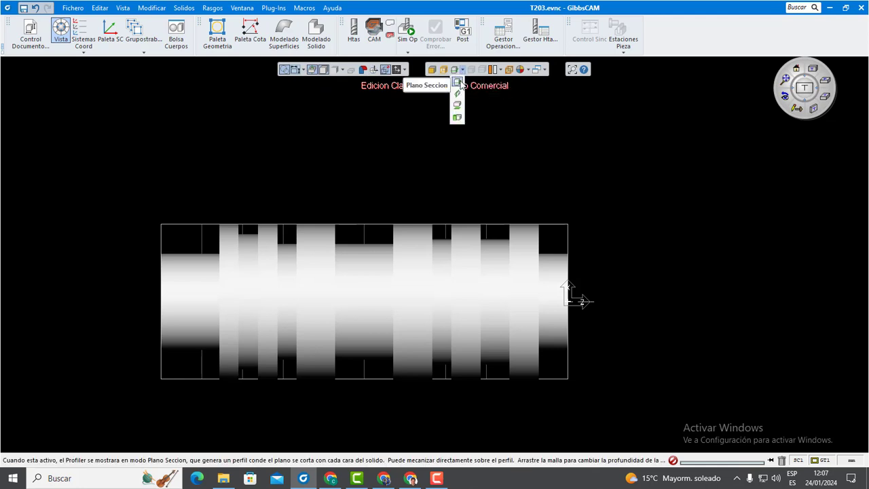
click(458, 82)
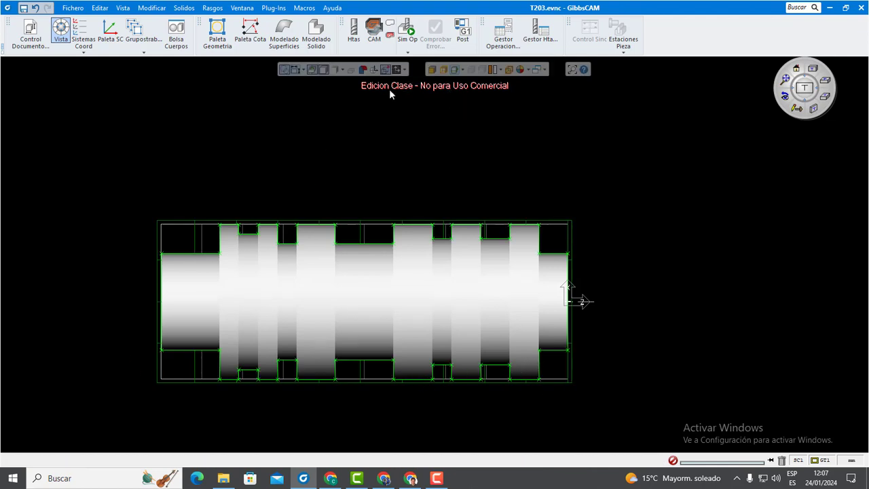
Step: Switch the profiler to Cortar Cuerpo Spun mode to get the shaft's turned half profile
click(463, 70)
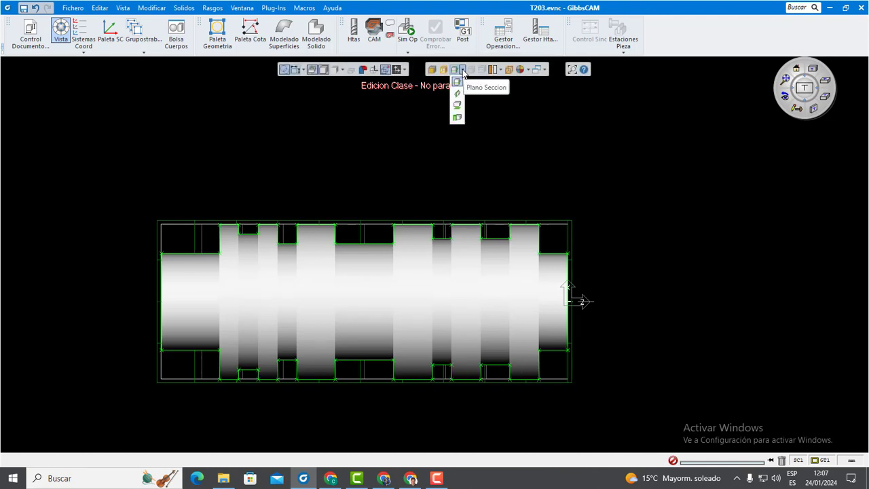
click(463, 70)
click(463, 71)
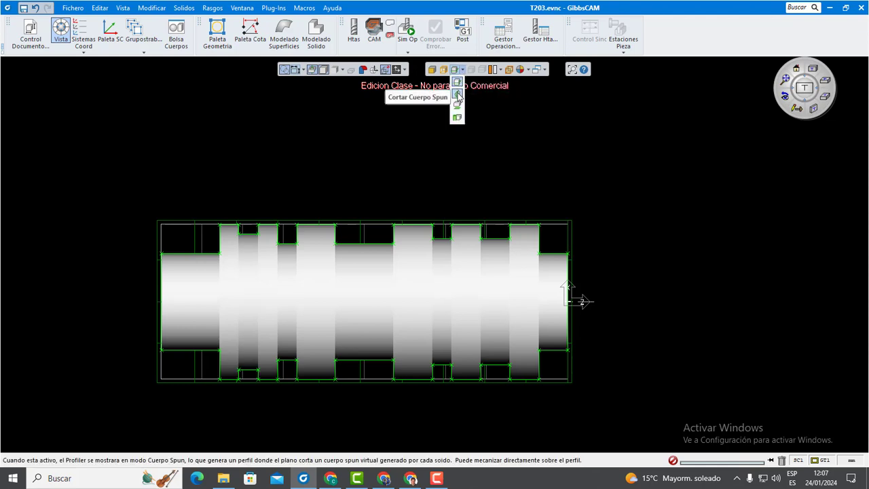
click(458, 95)
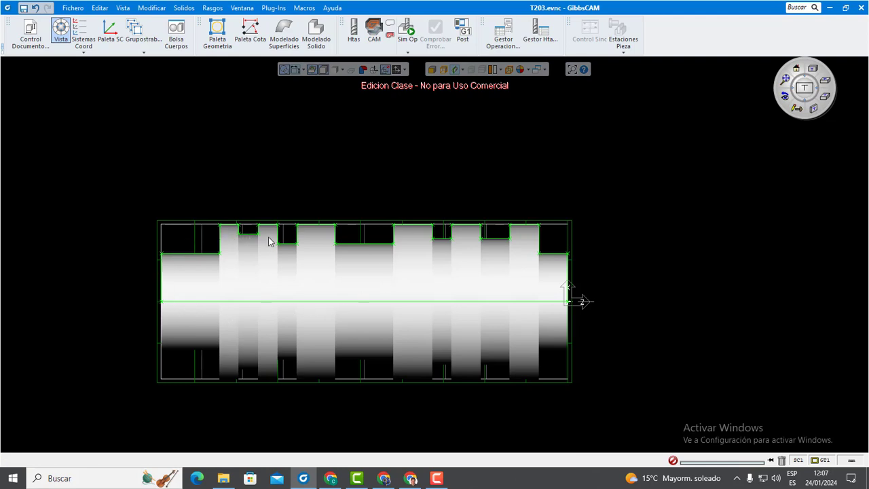
Step: Extract the shaft's complete spun profile as geometry with tolerance 0 and turn the profiler off
click(285, 248)
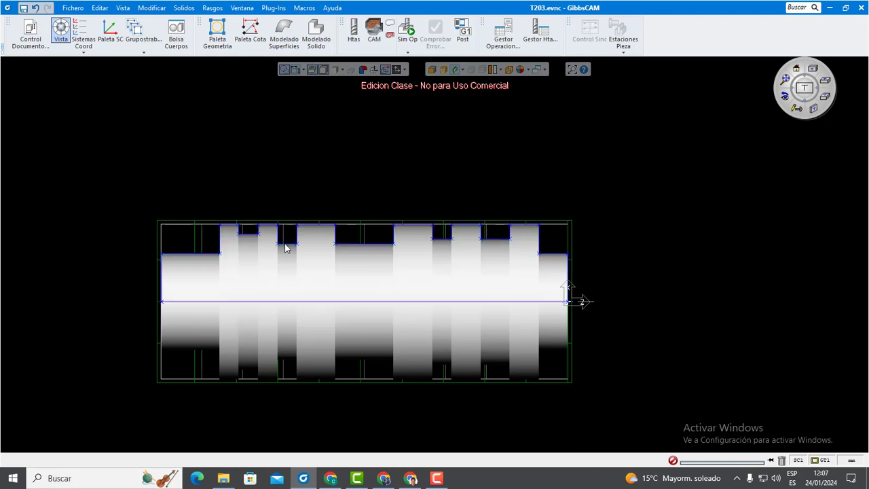
right_click(342, 248)
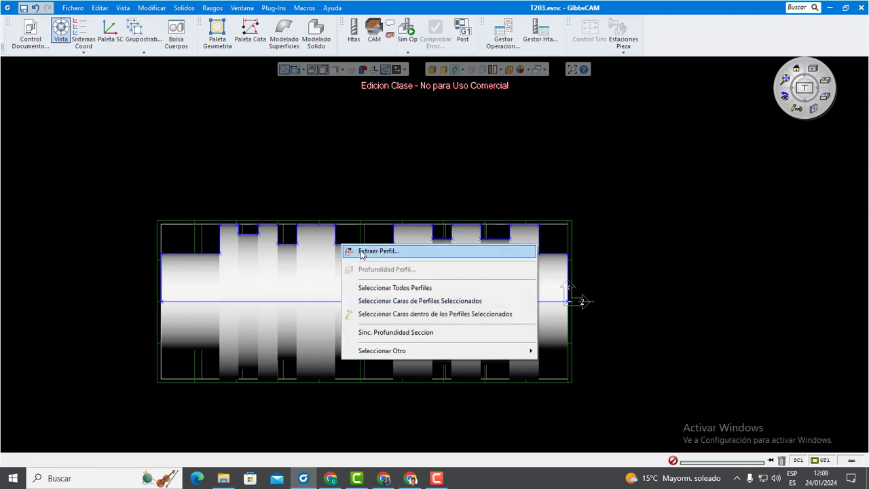
click(360, 250)
click(312, 155)
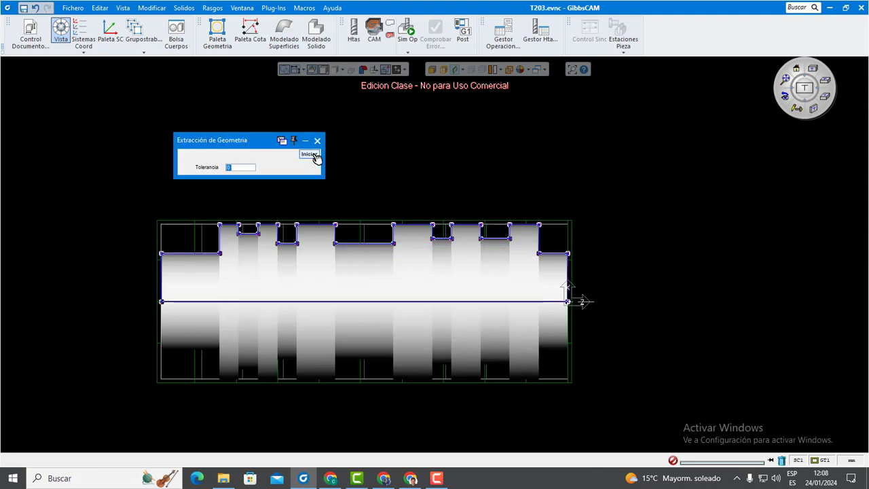
click(318, 141)
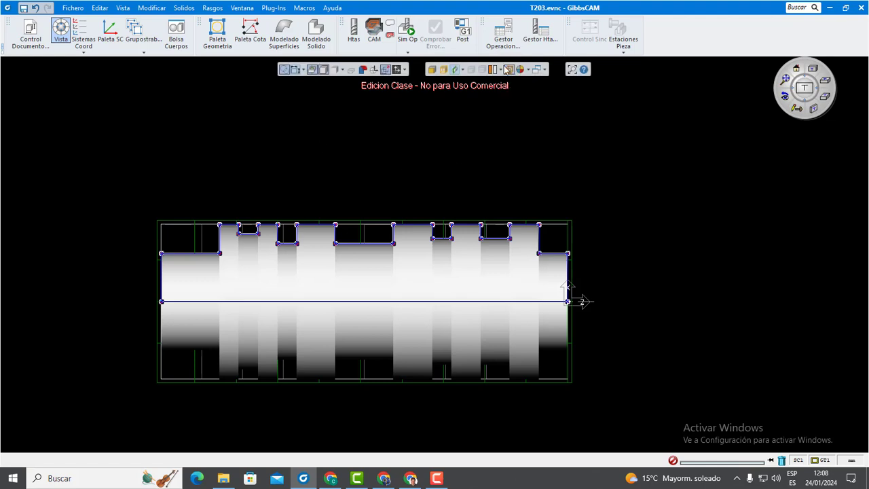
click(454, 73)
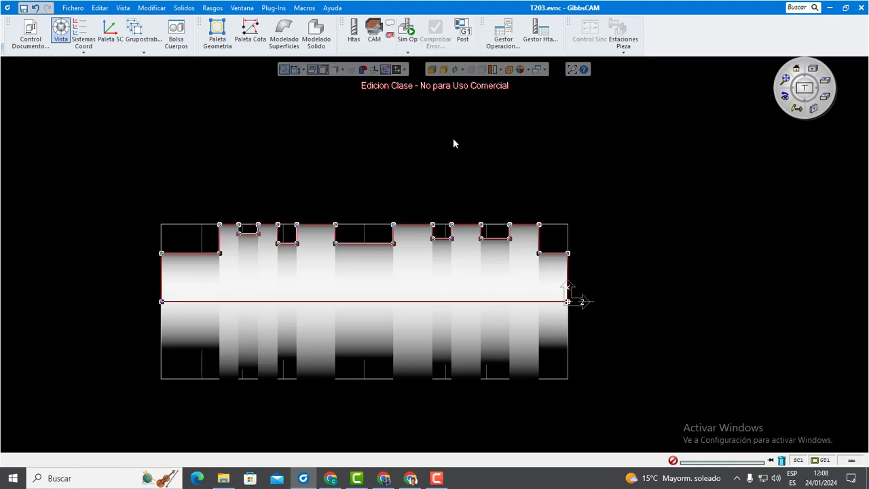
Step: Put the shaft solid away in the body bag, leaving the extracted profile in isometric view
click(814, 108)
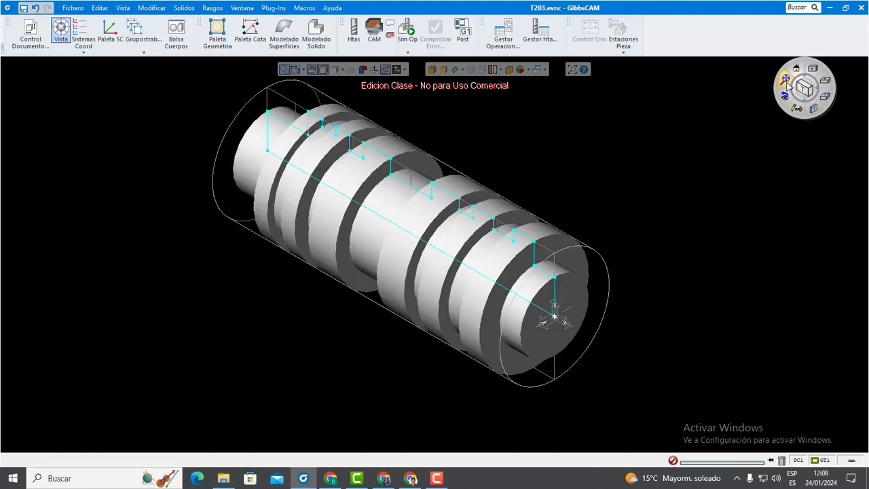
double_click(370, 251)
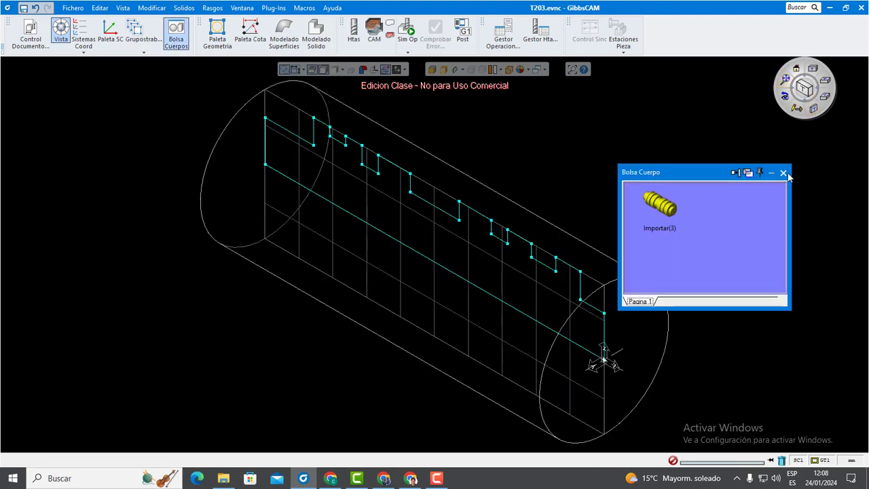
click(784, 173)
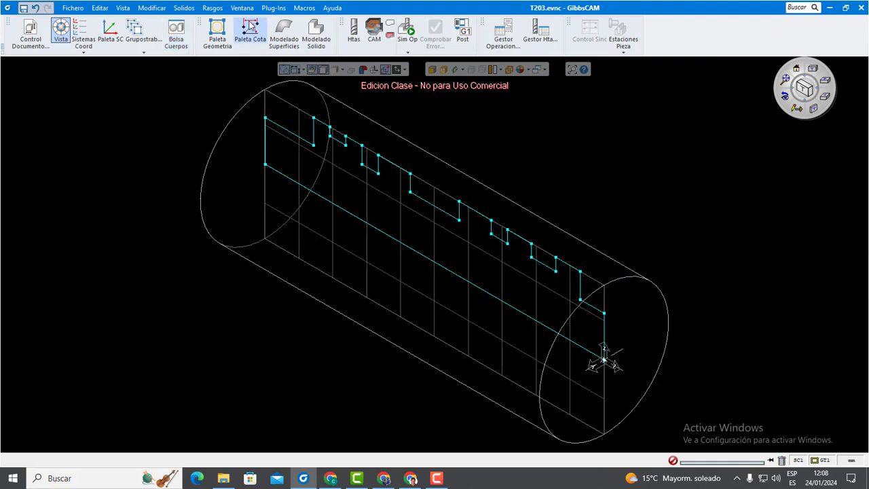
click(176, 32)
click(177, 32)
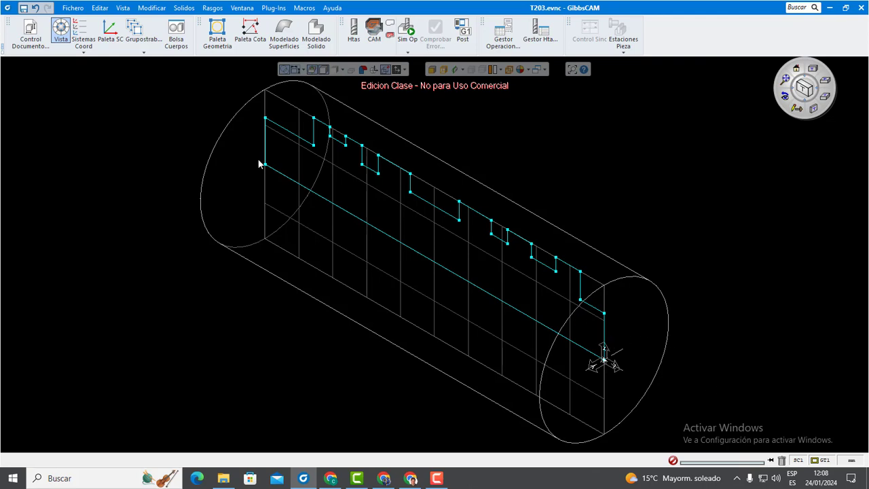
Step: Review the T203 part's machine, material and workspace settings in the document control
click(68, 9)
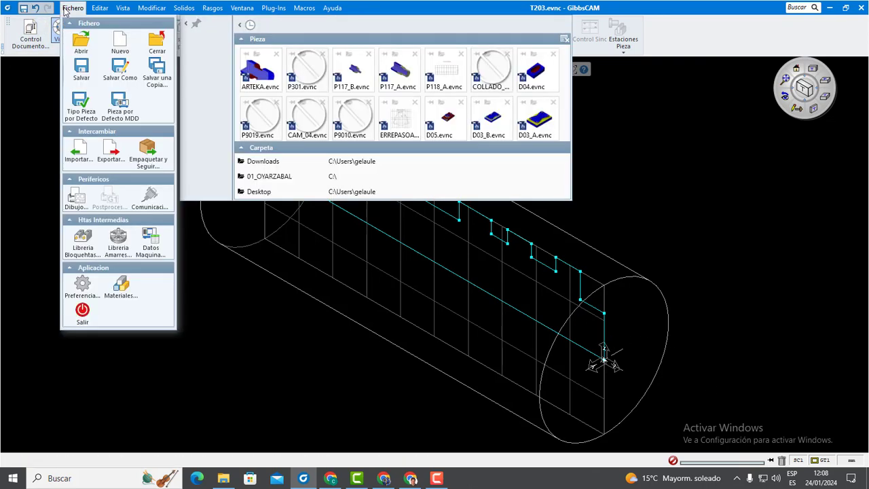
click(30, 30)
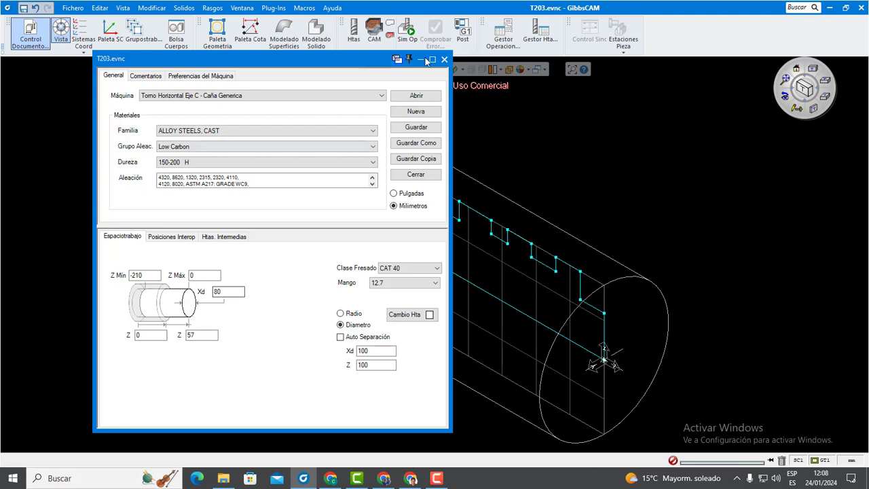
click(444, 59)
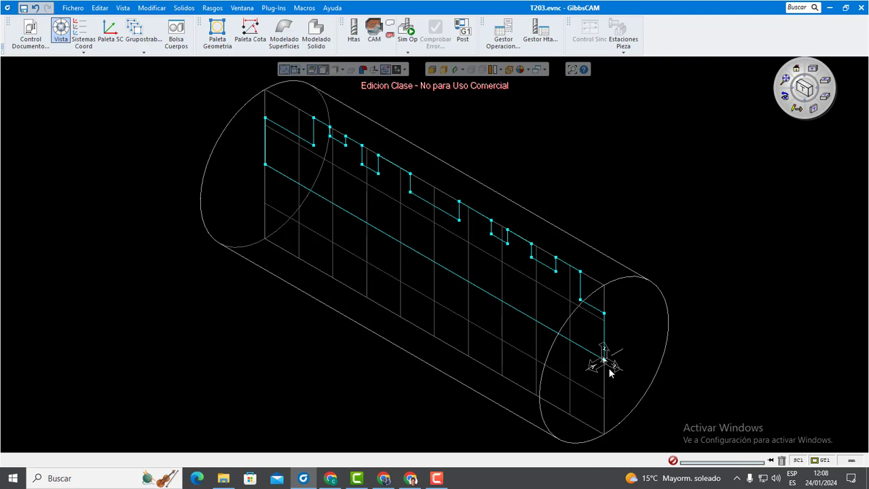
click(126, 9)
mouse_move(151, 8)
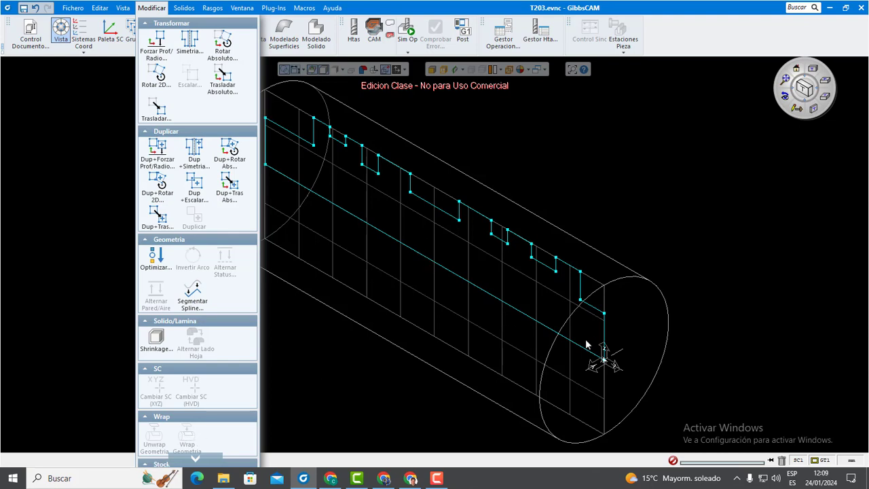
mouse_move(197, 460)
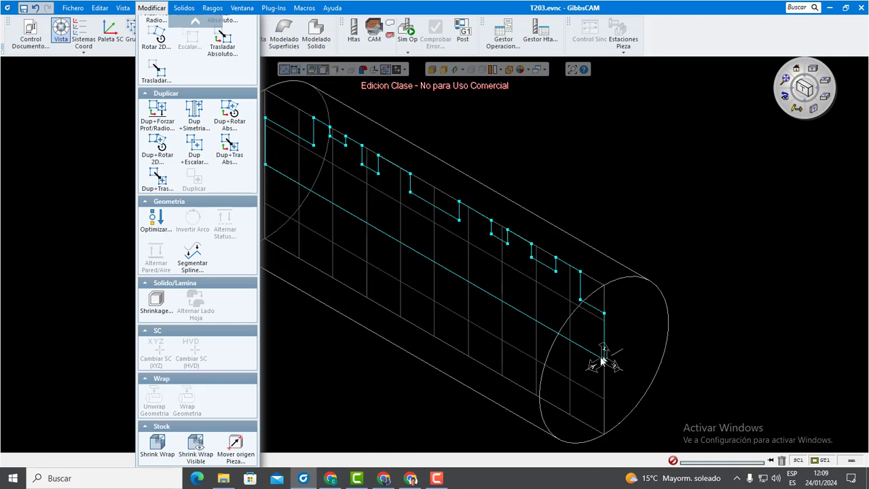
click(551, 160)
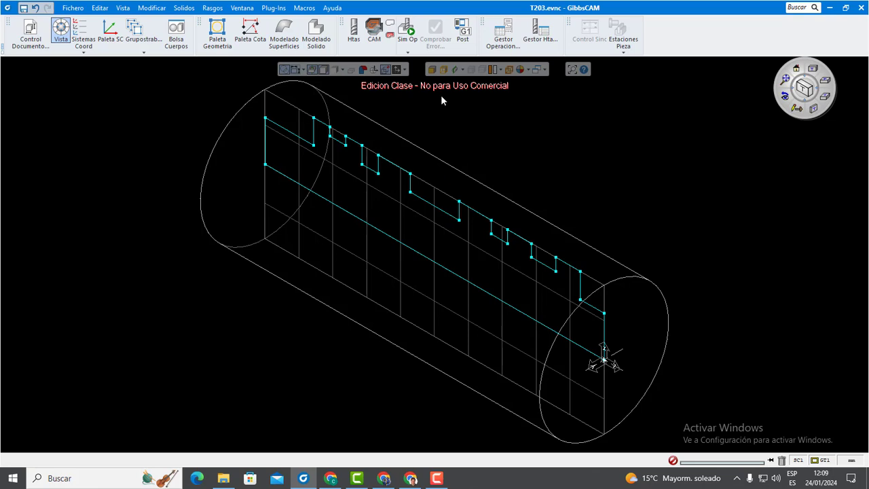
Step: Turn the profiler back on in Cortar Cuerpo Spun mode and take the shaft solid out of the body bag
click(463, 70)
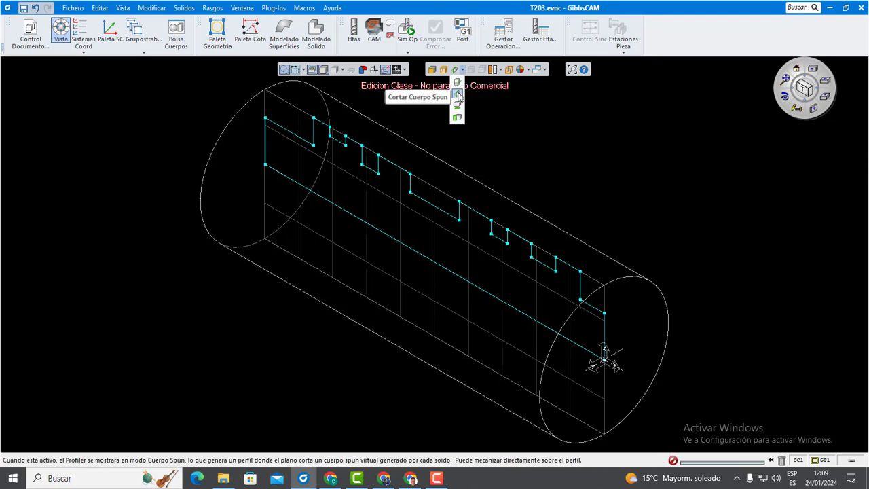
click(458, 97)
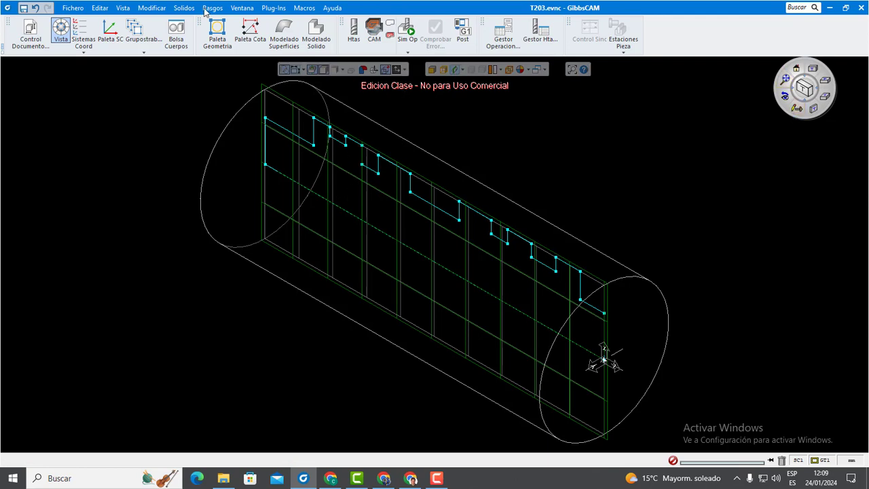
click(176, 34)
double_click(651, 196)
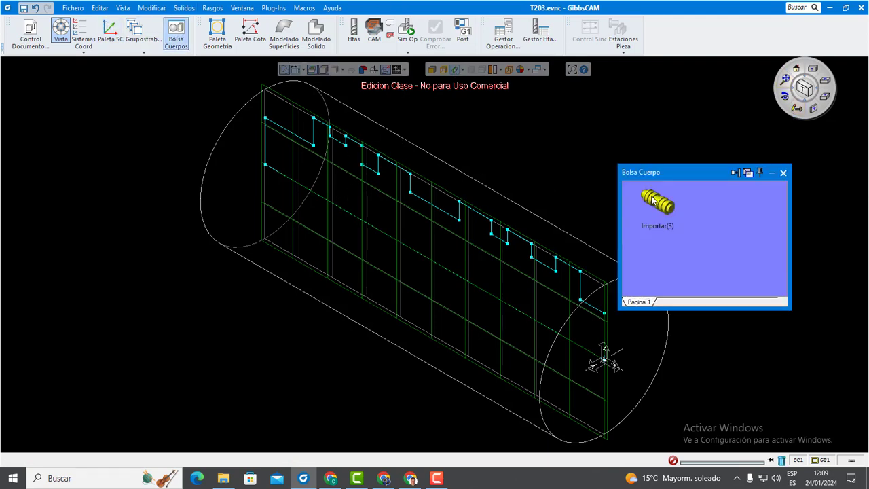